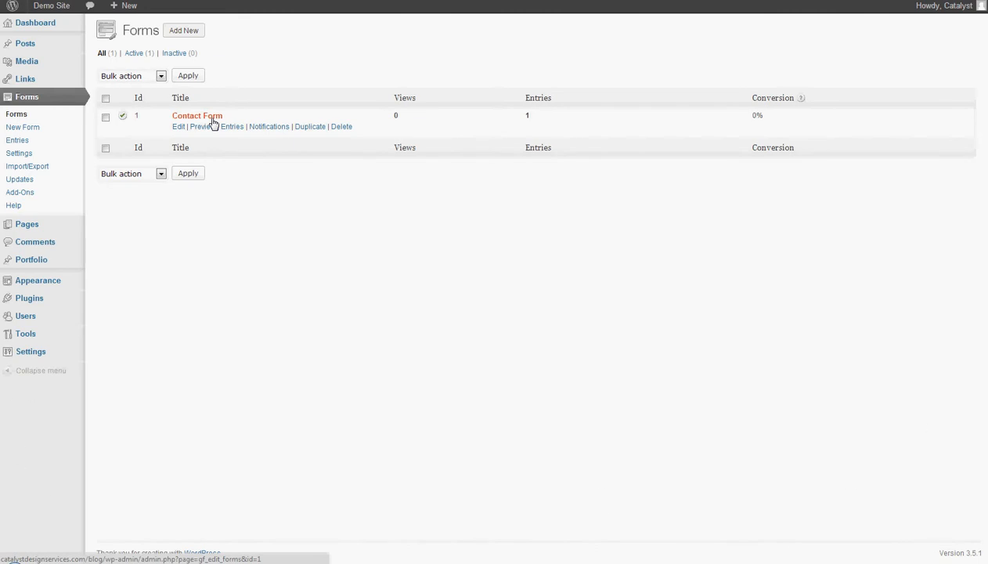
# - Open the Contact Form's notifications and select the {admin_email} value in Send To Email
pyautogui.click(280, 131)
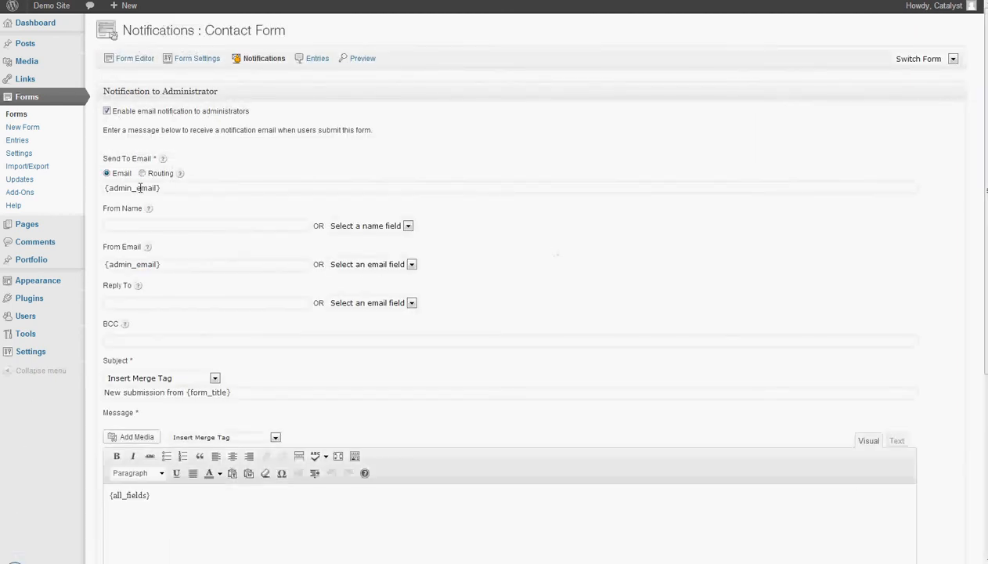
pyautogui.moveTo(181, 192); pyautogui.dragTo(6, 188)
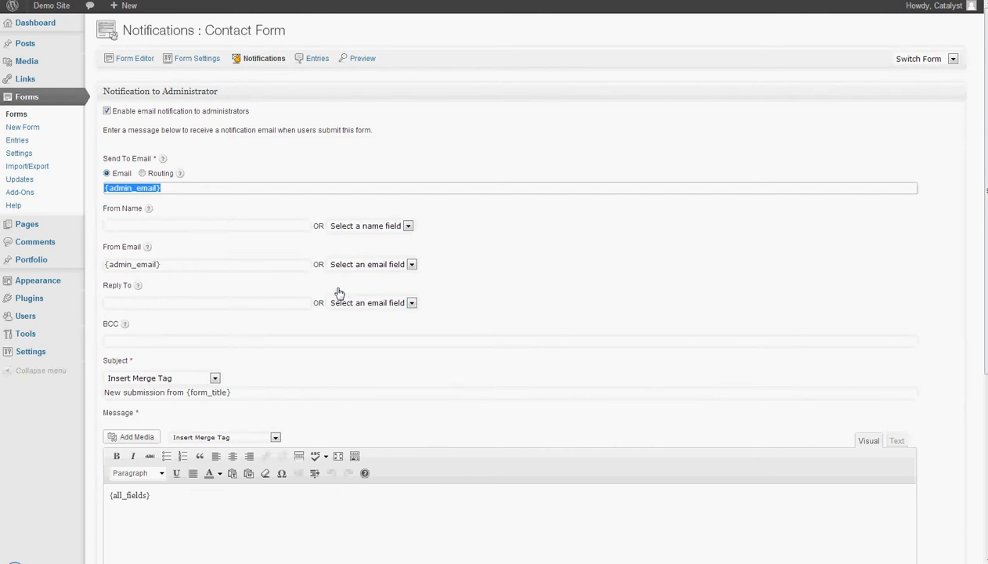
pyautogui.moveTo(35, 317)
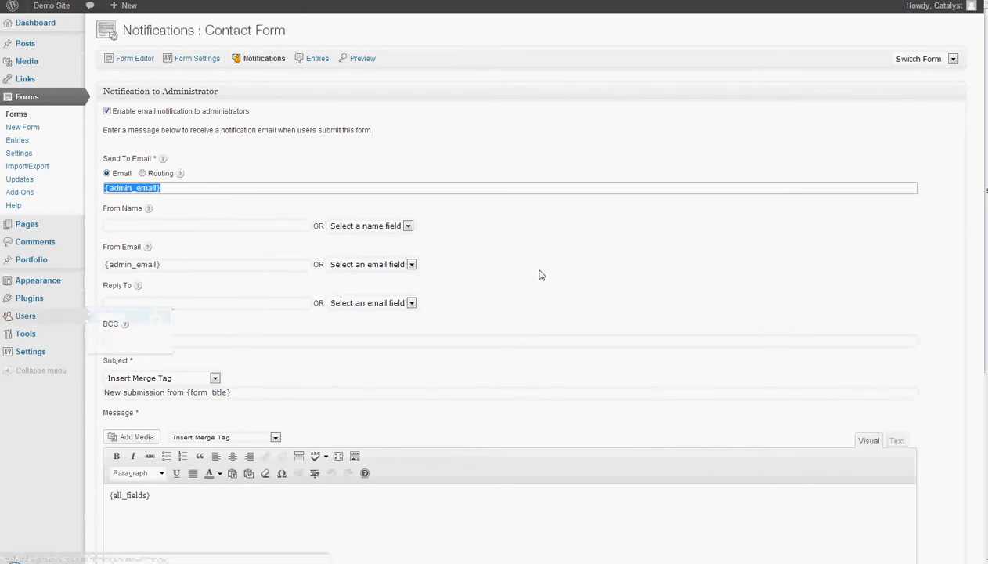
# - Replace {admin_email} in Send To Email with two comma-separated recipient email addresses
pyautogui.click(198, 191)
pyautogui.tripleClick(198, 192)
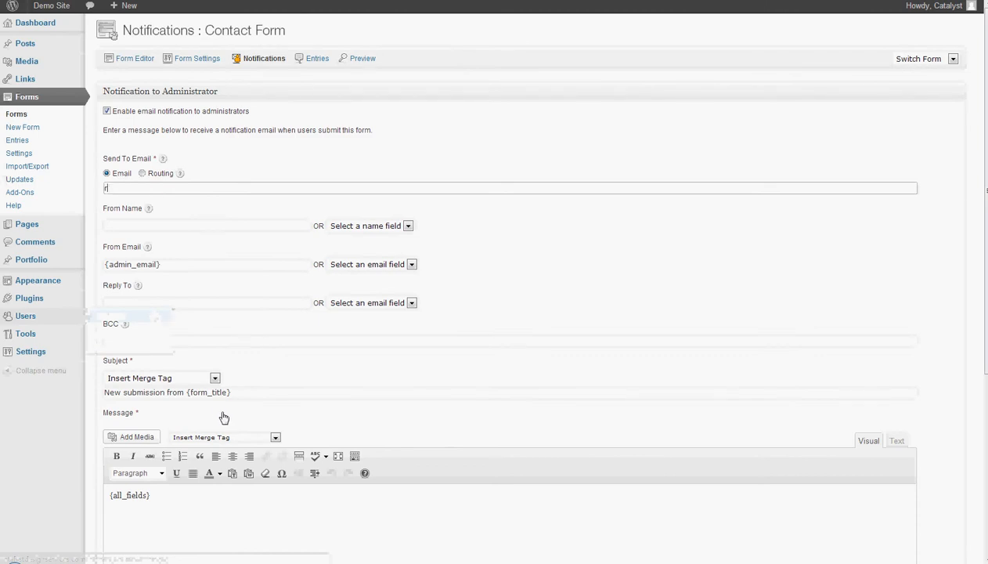
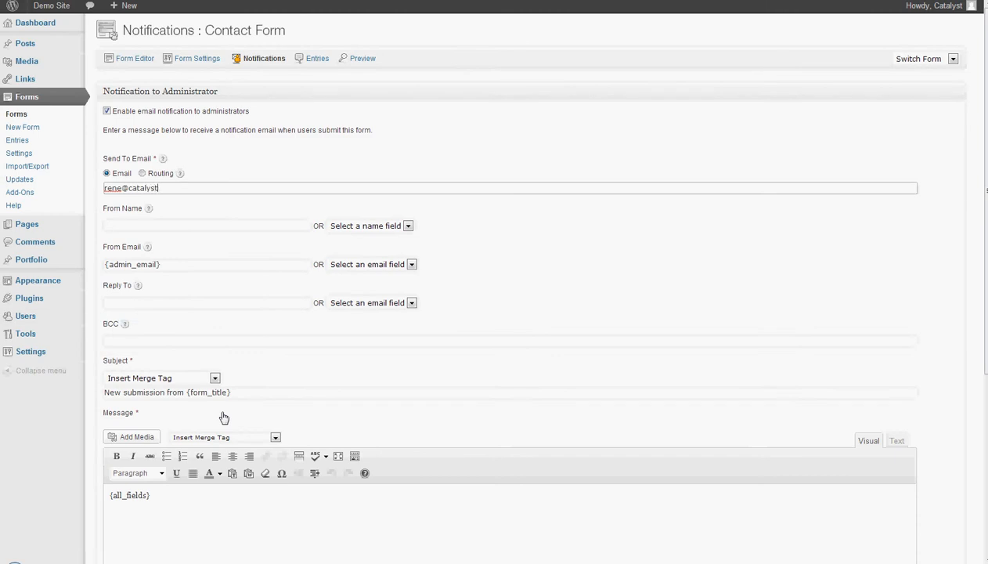
pyautogui.write('a')
pyautogui.press('BackSpace')
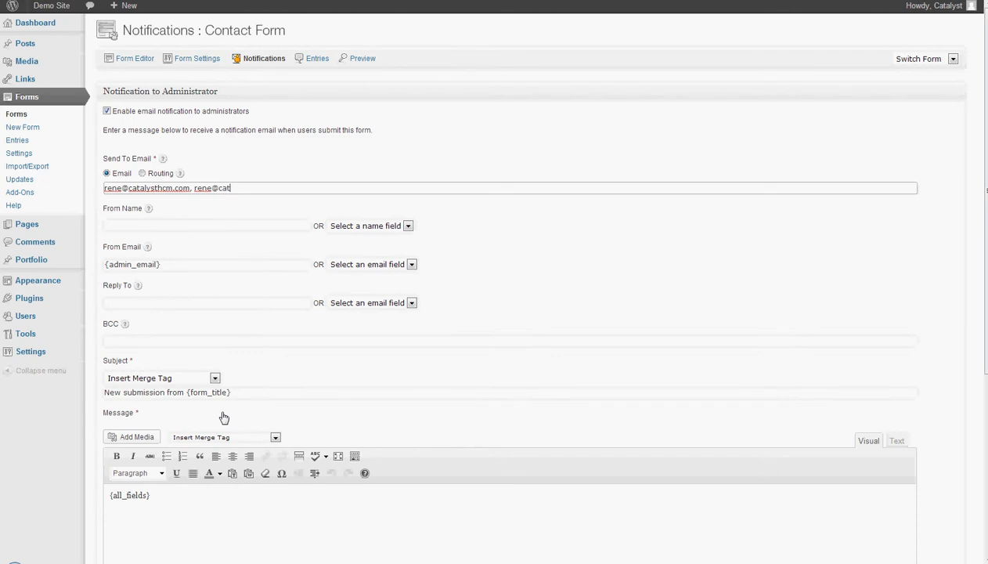
pyautogui.click(221, 224)
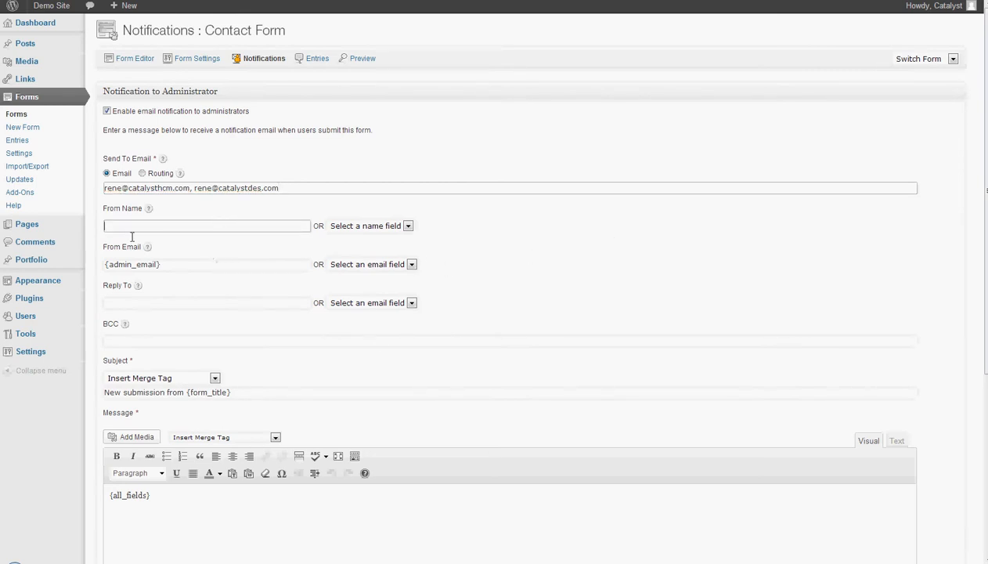
# - Map From Name to the form's Name field, leaving the sender address choices unchanged
pyautogui.click(374, 227)
pyautogui.click(342, 246)
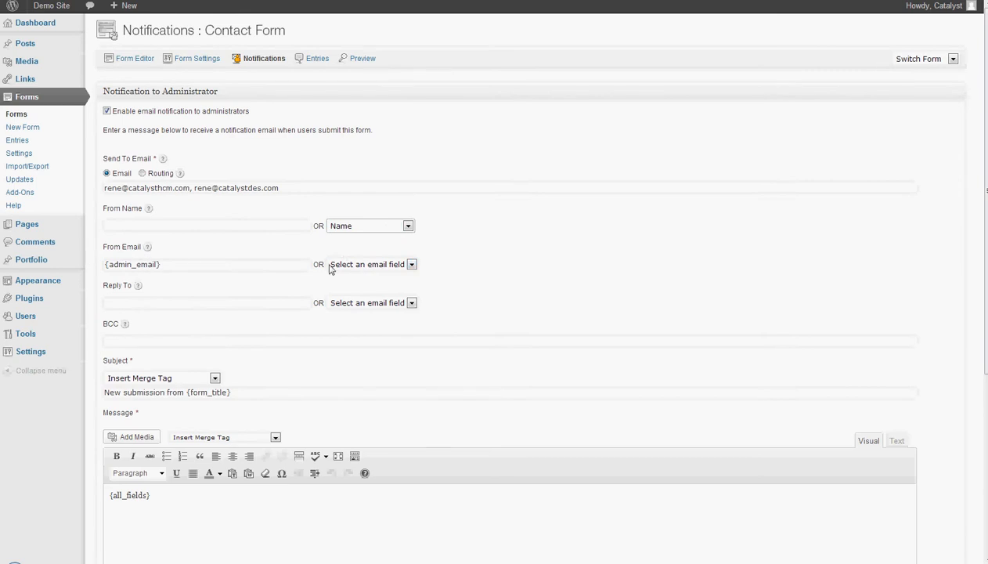
pyautogui.click(357, 267)
pyautogui.click(355, 278)
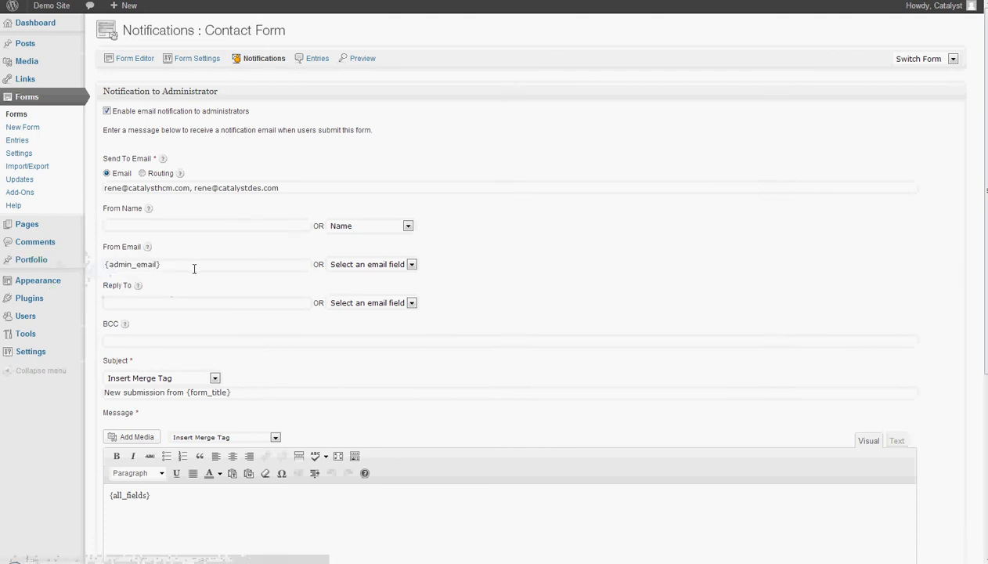
# - Replace the From Email {admin_email} with a custom sender address and set Reply To to Email
pyautogui.tripleClick(235, 265)
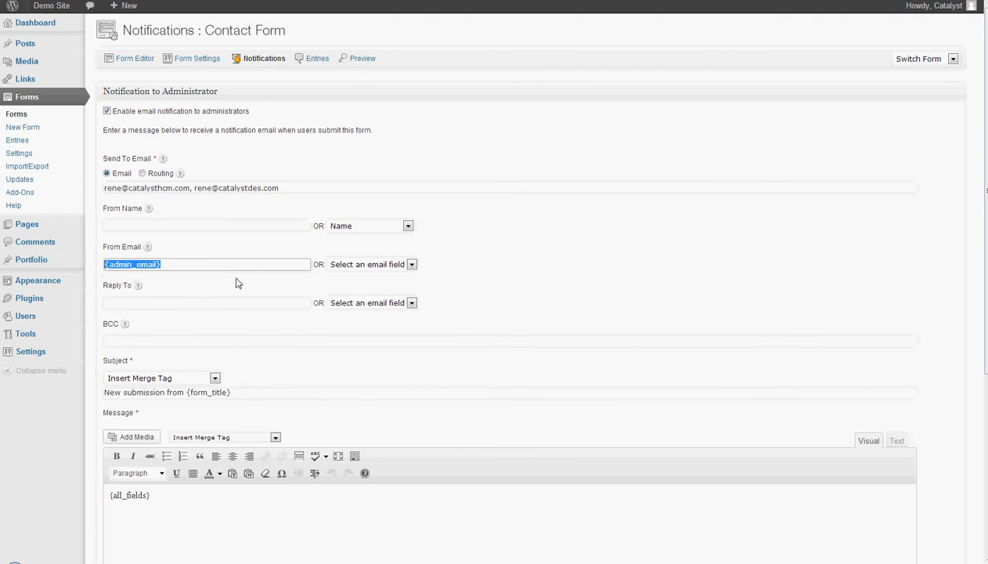
pyautogui.click(391, 304)
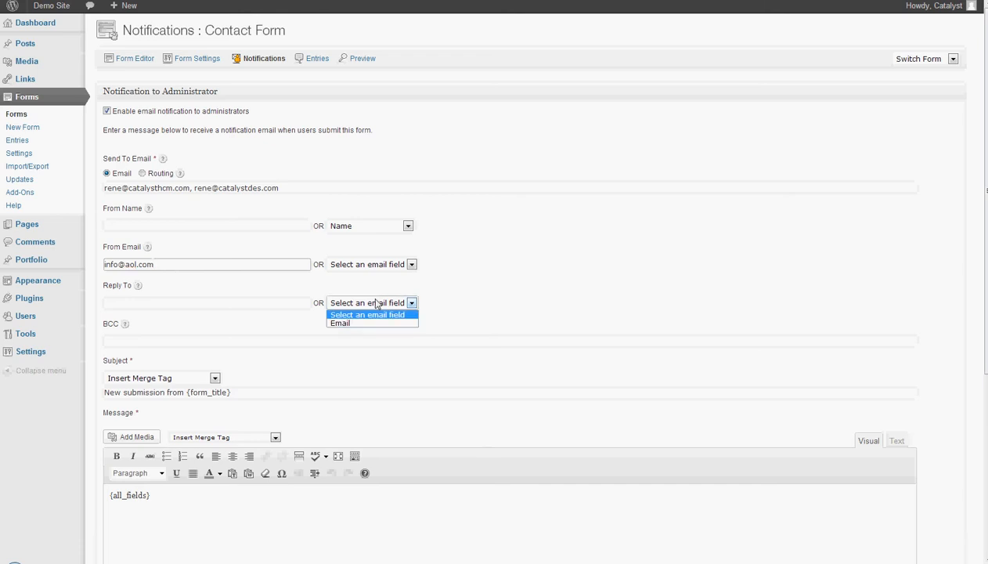
pyautogui.click(340, 324)
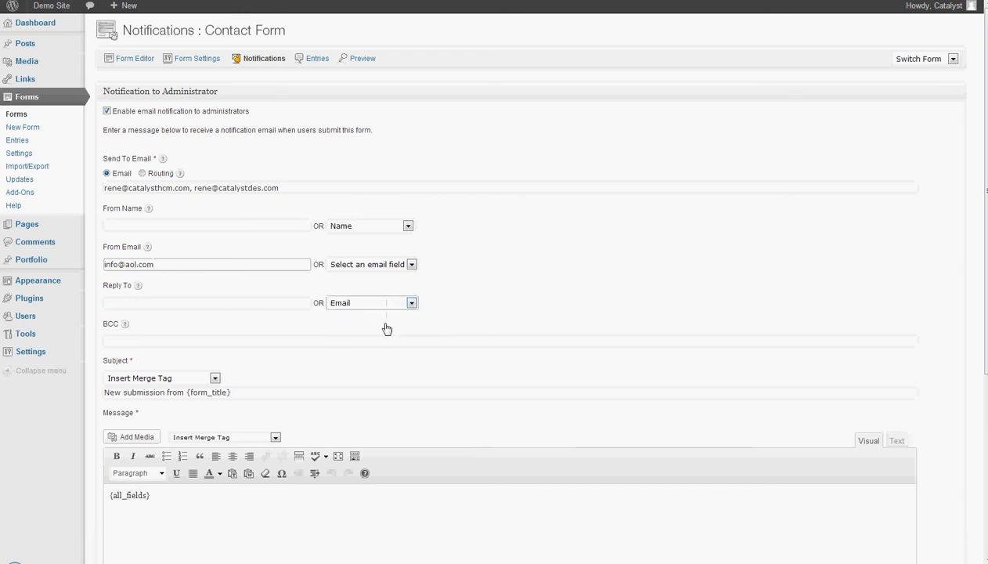
pyautogui.doubleClick(186, 269)
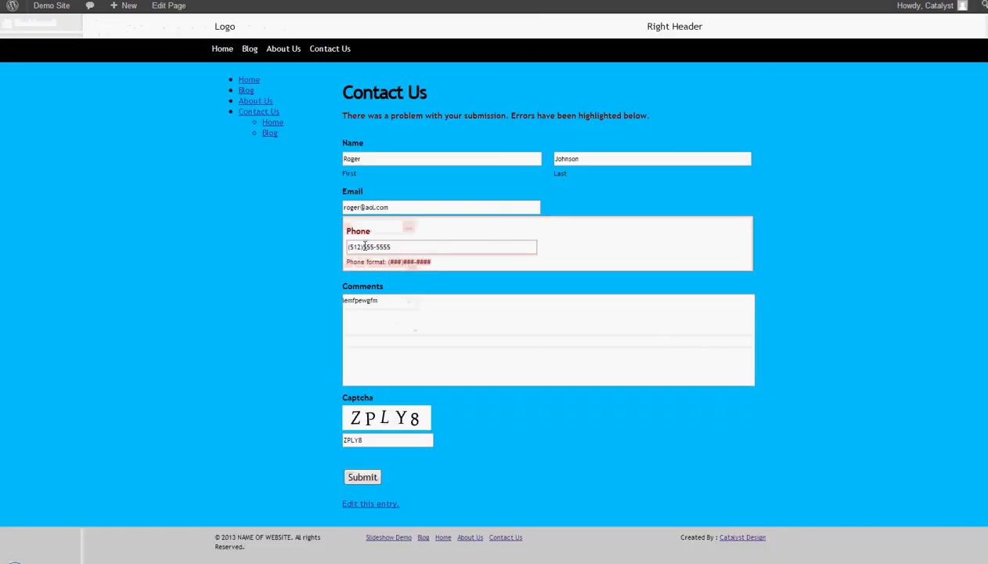
pyautogui.moveTo(424, 205); pyautogui.dragTo(241, 203)
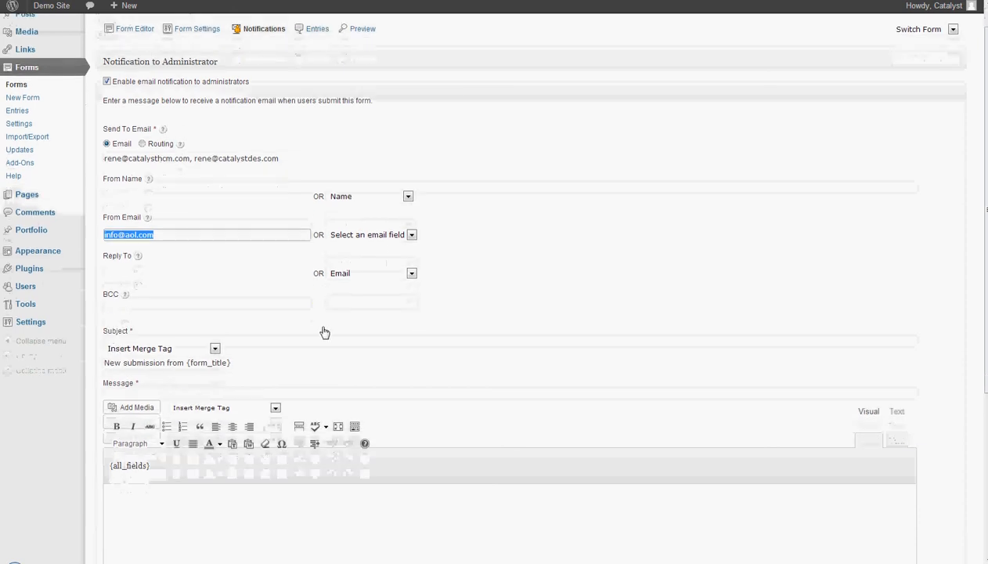
pyautogui.click(148, 315)
pyautogui.scroll(-1, 547, 297)
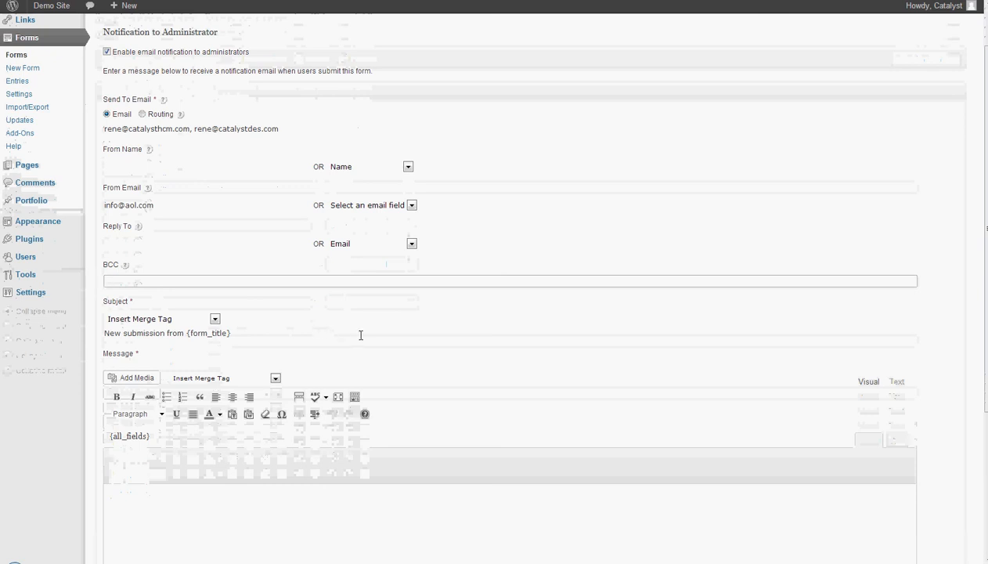
pyautogui.scroll(-1, 357, 328)
pyautogui.moveTo(232, 318); pyautogui.dragTo(69, 321)
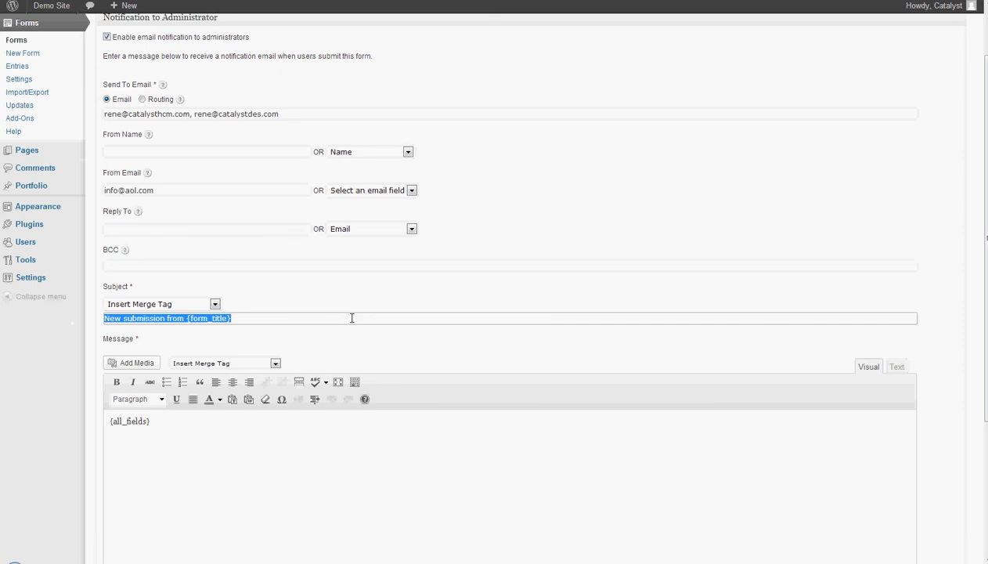
pyautogui.scroll(-1, 352, 318)
pyautogui.click(155, 306)
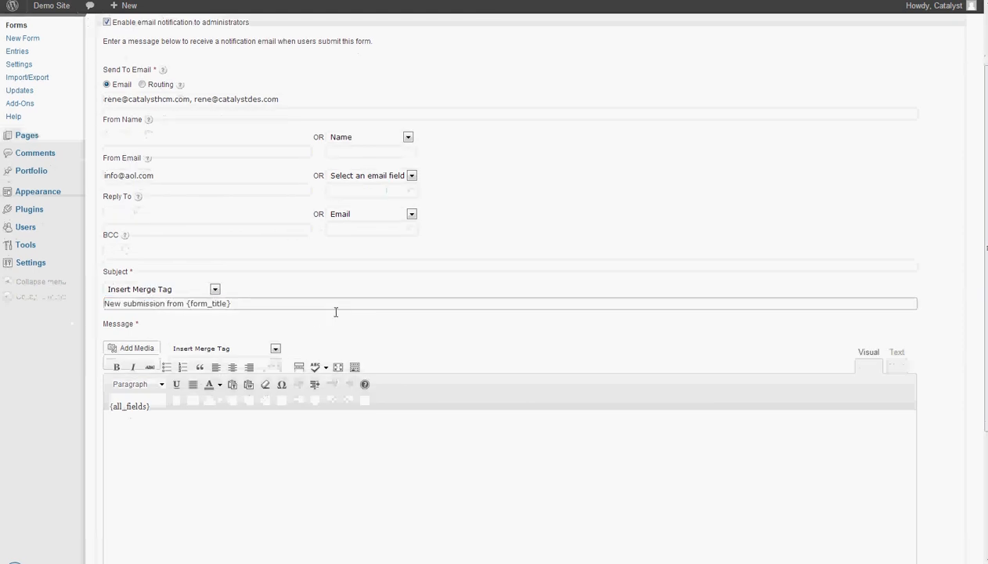
pyautogui.moveTo(186, 305); pyautogui.dragTo(230, 305)
pyautogui.scroll(-3, 419, 373)
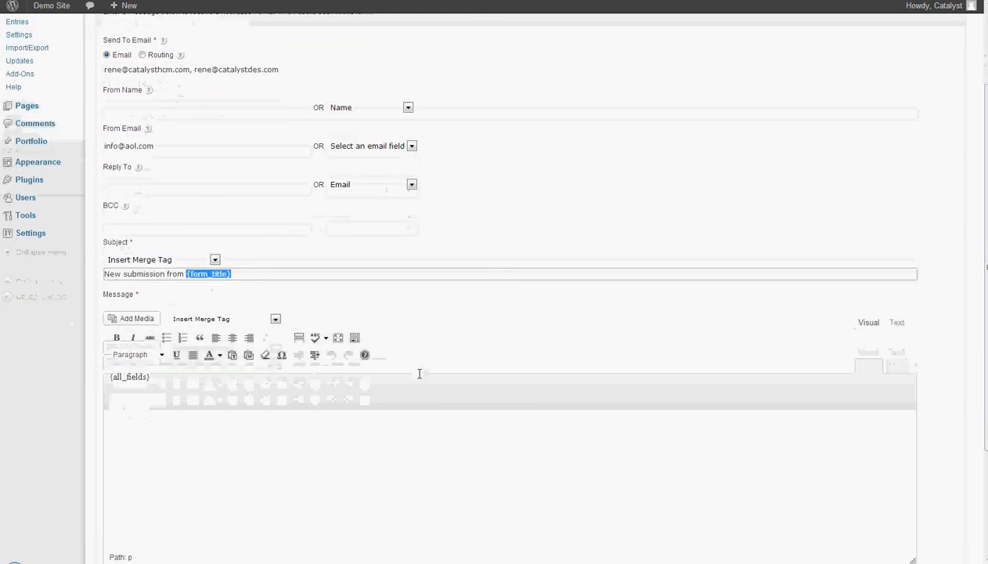
pyautogui.moveTo(153, 359); pyautogui.dragTo(55, 360)
pyautogui.scroll(-3, 79, 328)
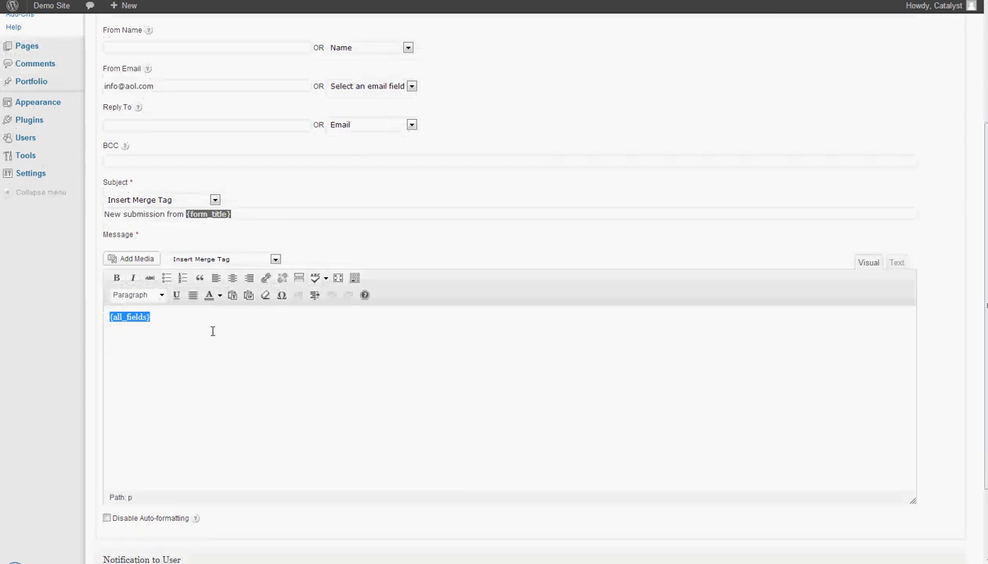
pyautogui.click(172, 329)
pyautogui.click(247, 259)
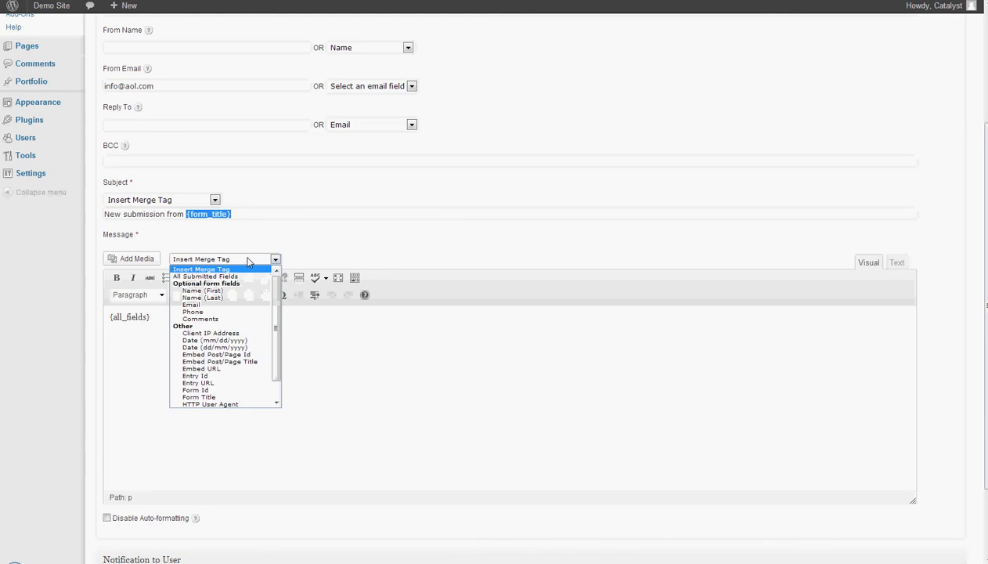
pyautogui.moveTo(277, 304)
pyautogui.mouseDown()
pyautogui.moveTo(277, 333)
pyautogui.moveTo(286, 305)
pyautogui.mouseUp()
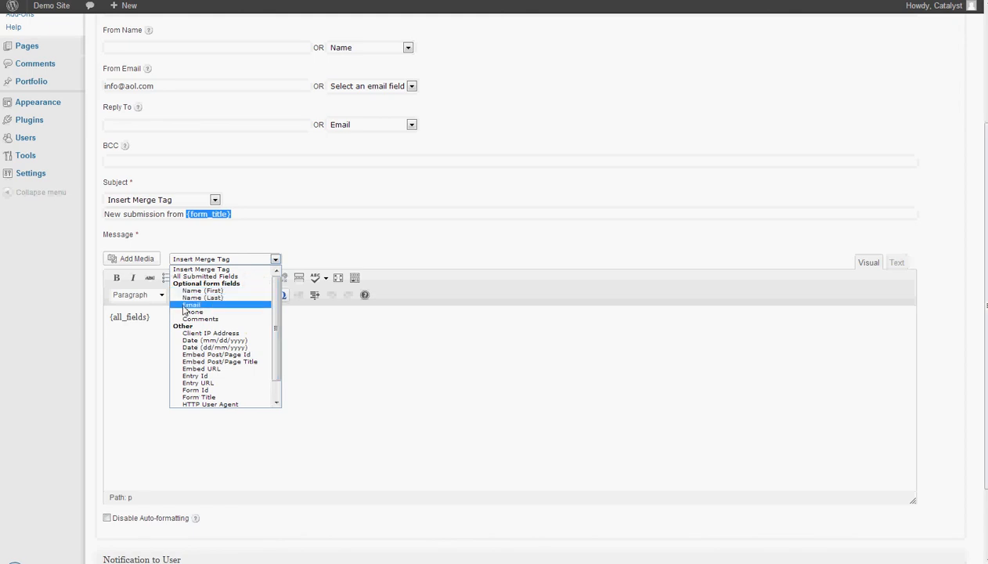
pyautogui.click(316, 342)
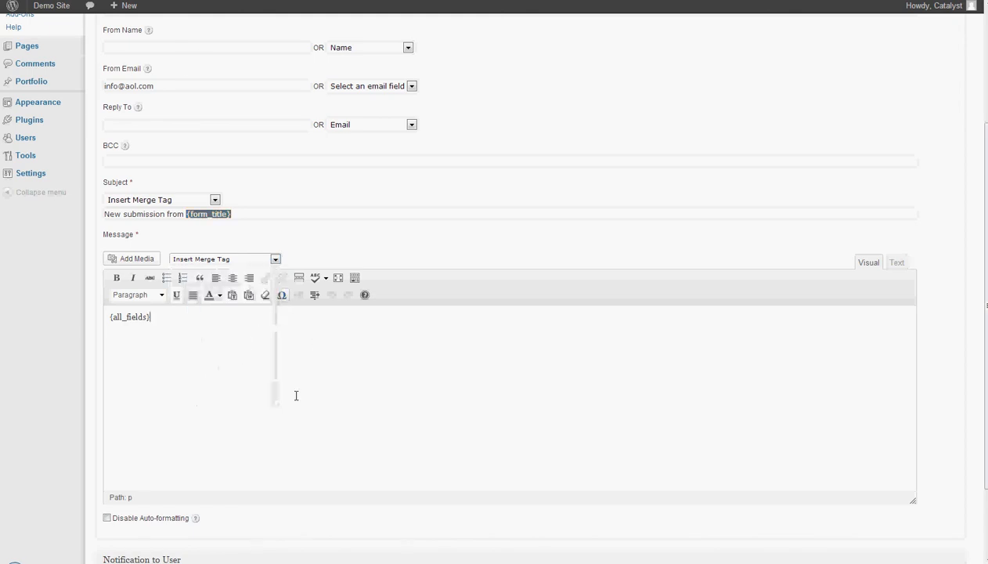
pyautogui.scroll(-3, 291, 394)
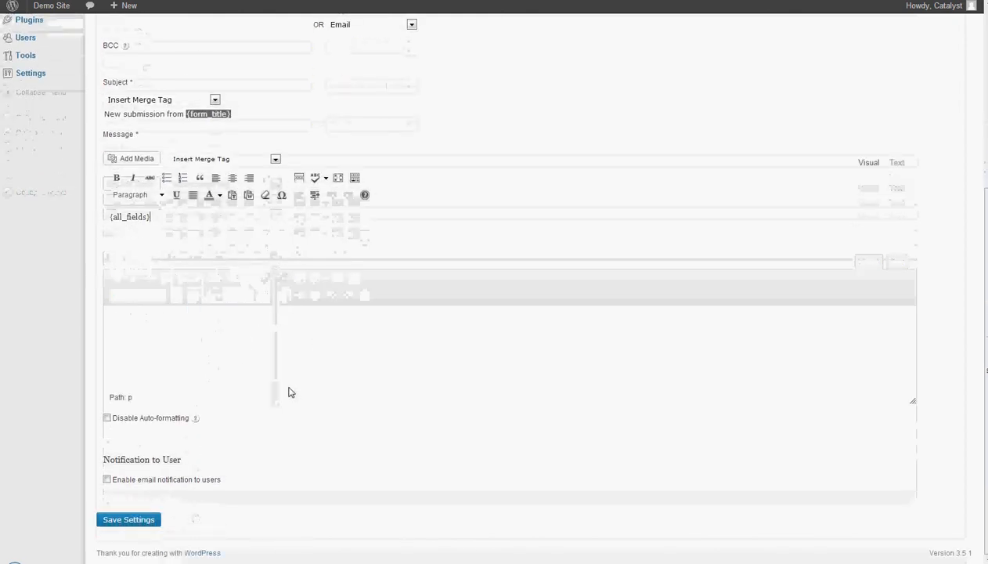
pyautogui.scroll(4, 252, 448)
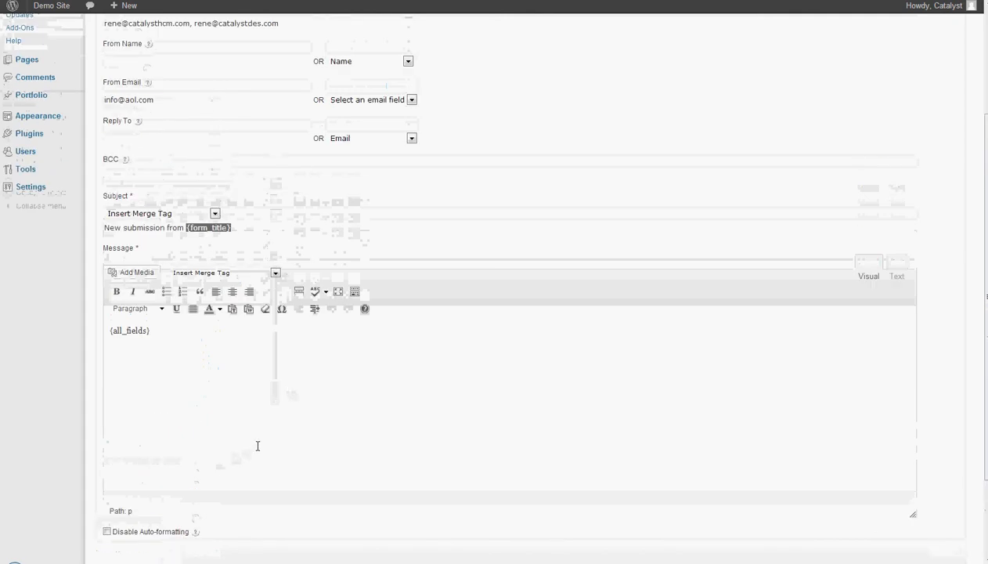
pyautogui.scroll(4, 261, 445)
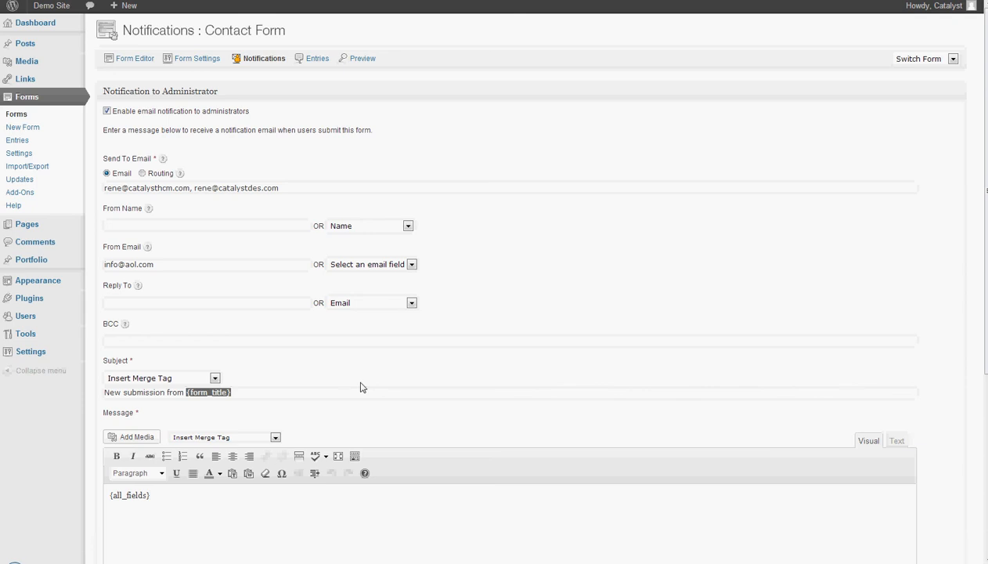
pyautogui.scroll(-6, 362, 387)
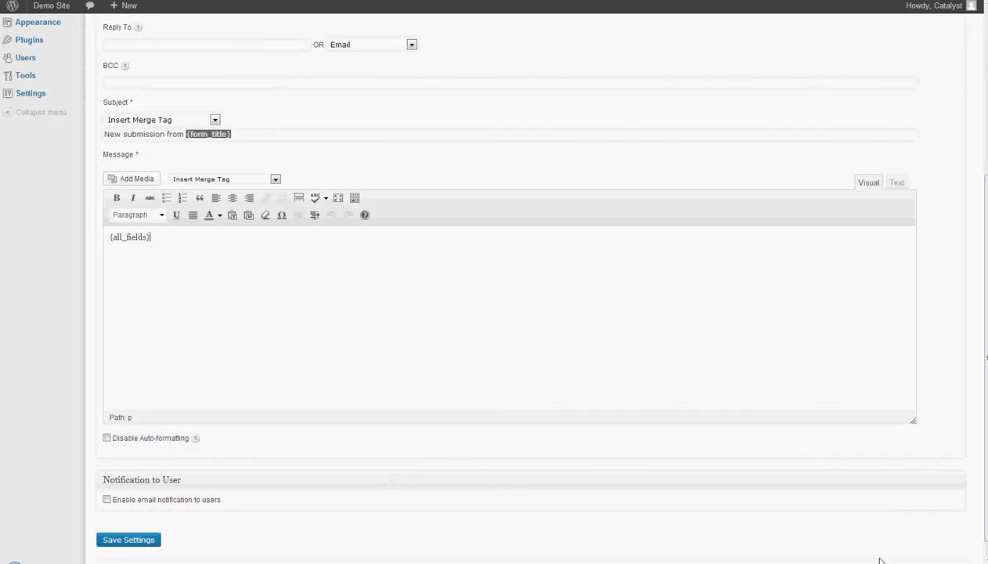
pyautogui.scroll(3, 935, 484)
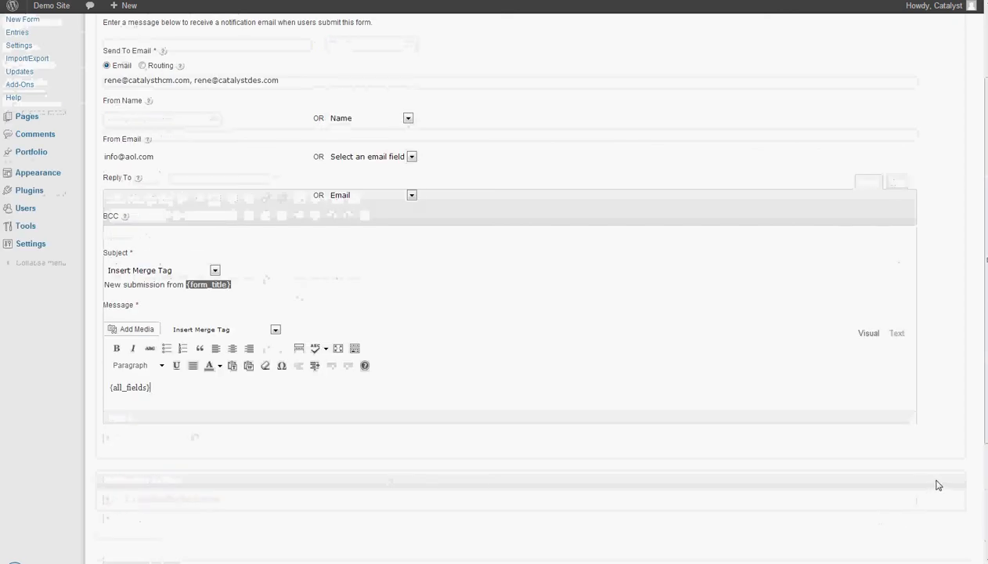